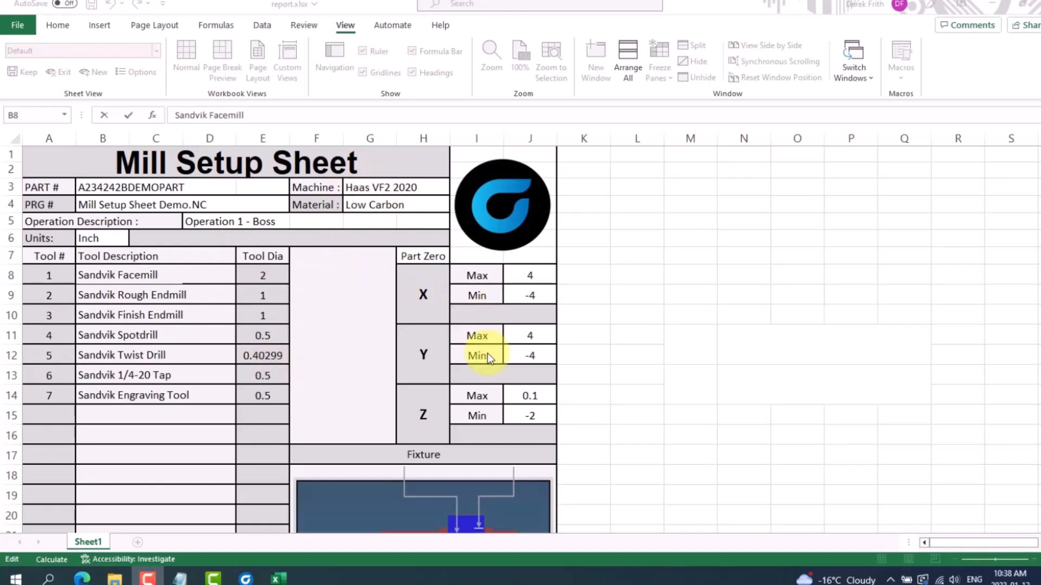
Step: Examine the lower part of the Mill Setup Sheet report, including the fixture section
scroll(487, 353, "down", 4)
scroll(488, 357, "down", 3)
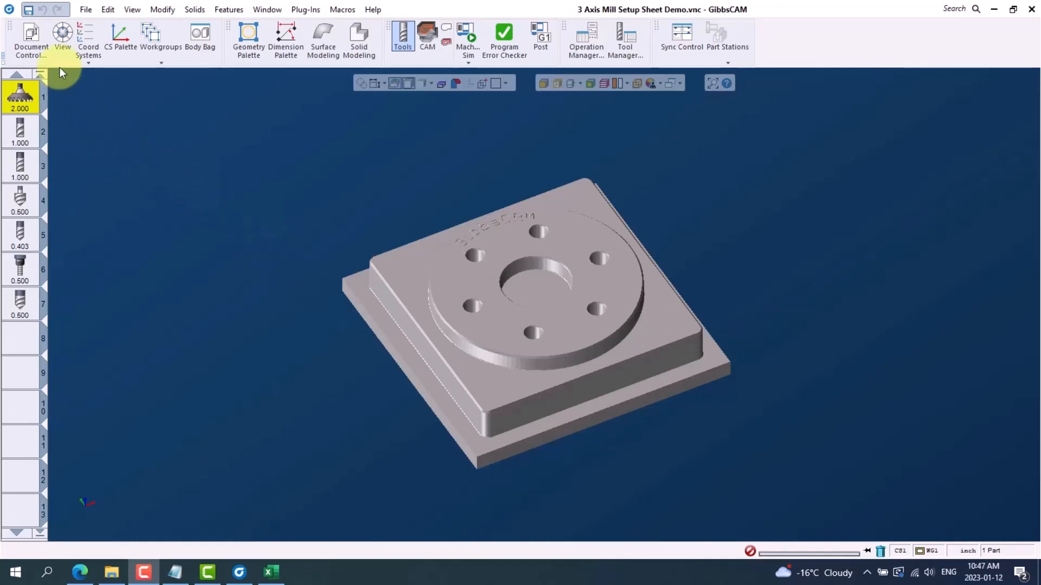
Step: In GibbsCAM, review the part's document settings and comments, and the definition of milling tool 1
left_click(34, 38)
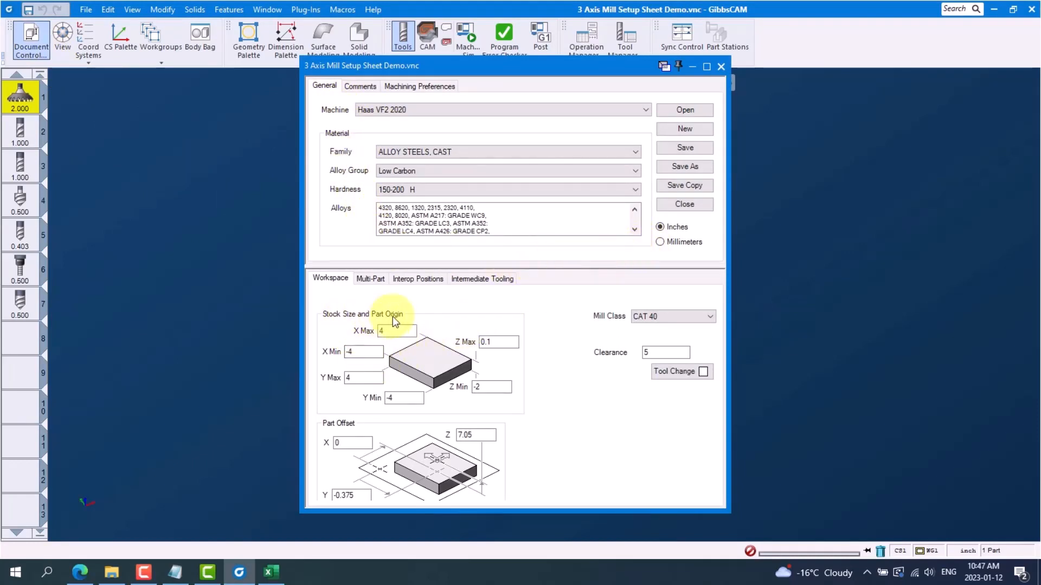
left_click(359, 87)
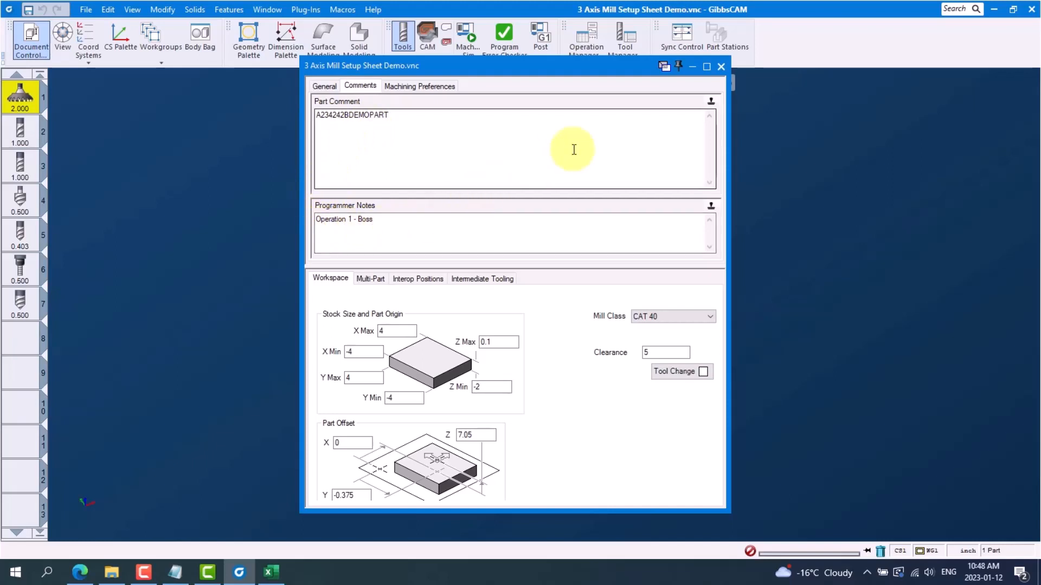
left_click(721, 67)
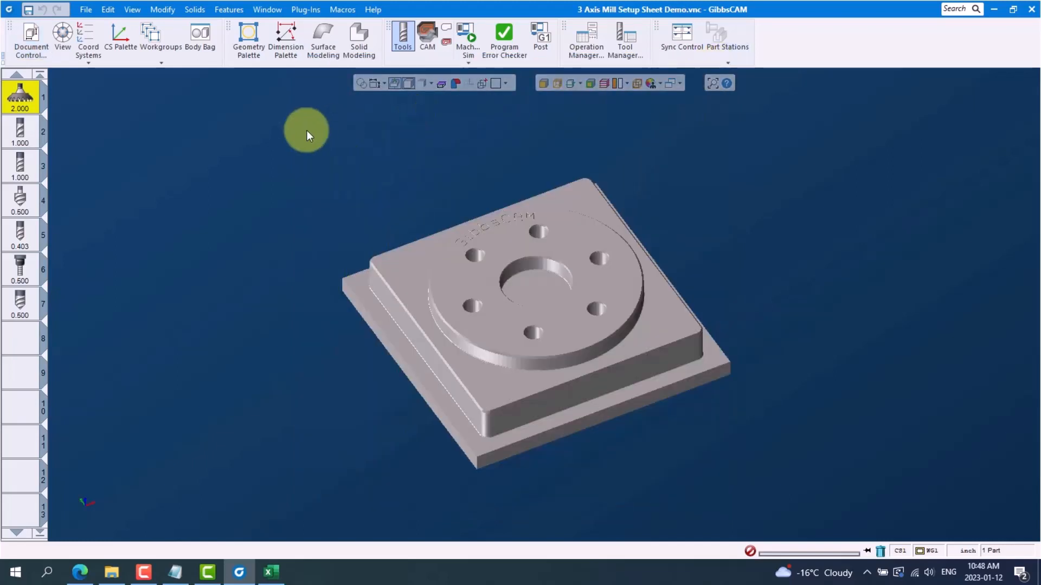
double_click(22, 105)
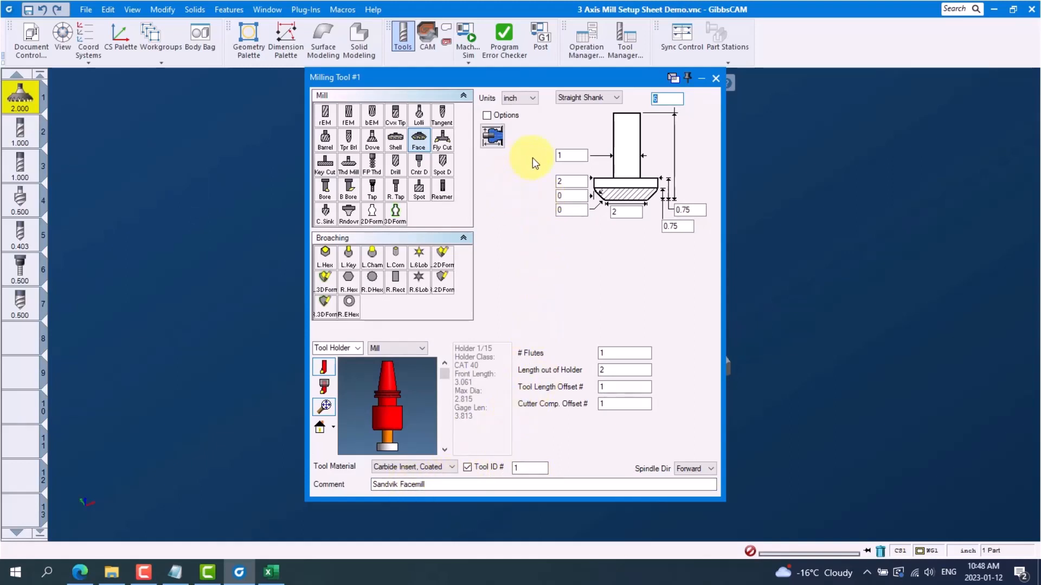
left_click(716, 79)
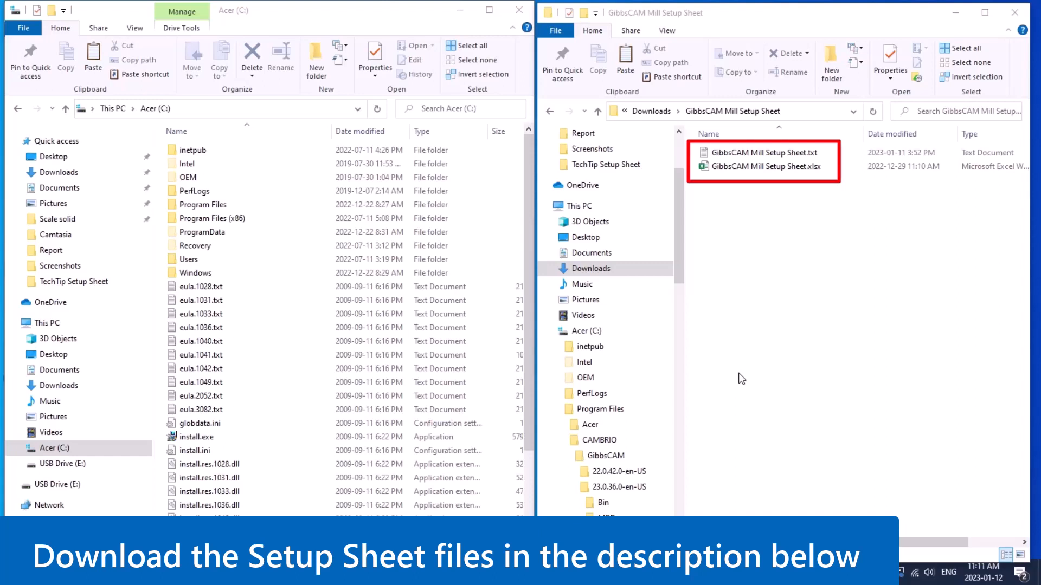
left_click(765, 168)
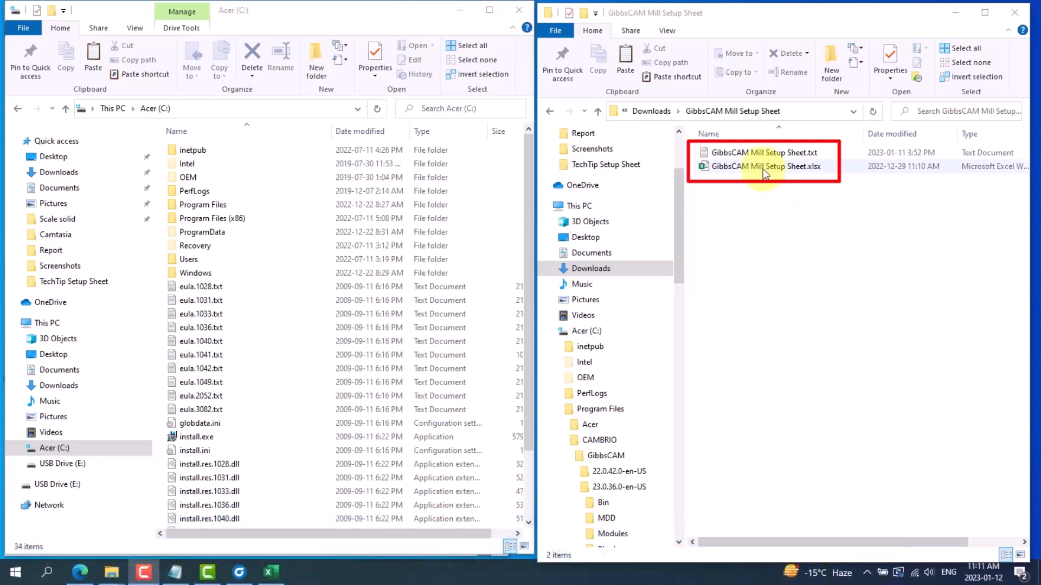
left_click(739, 152)
left_click(737, 164)
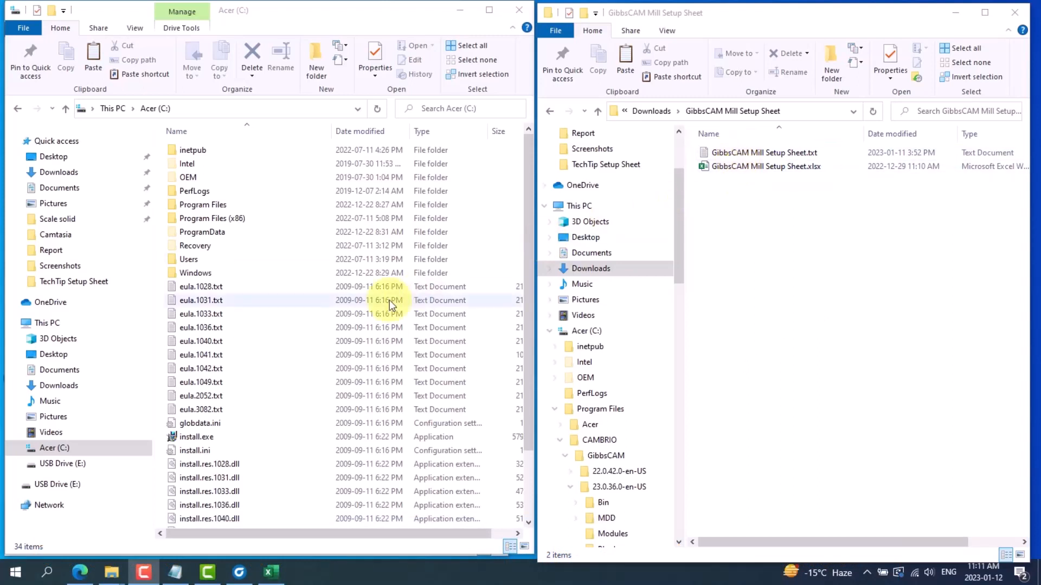
Step: In the file window showing drive C:, open the folder Program Files\CAMBRIO\GibbsCAM\23.0.36.0-en-US\PlugIns\Data
double_click(48, 449)
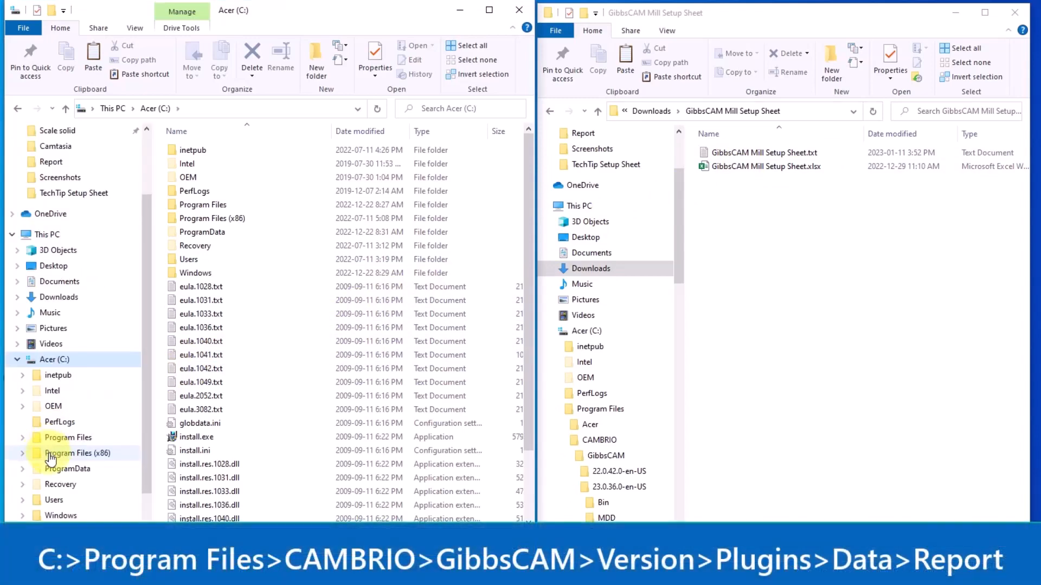
double_click(60, 438)
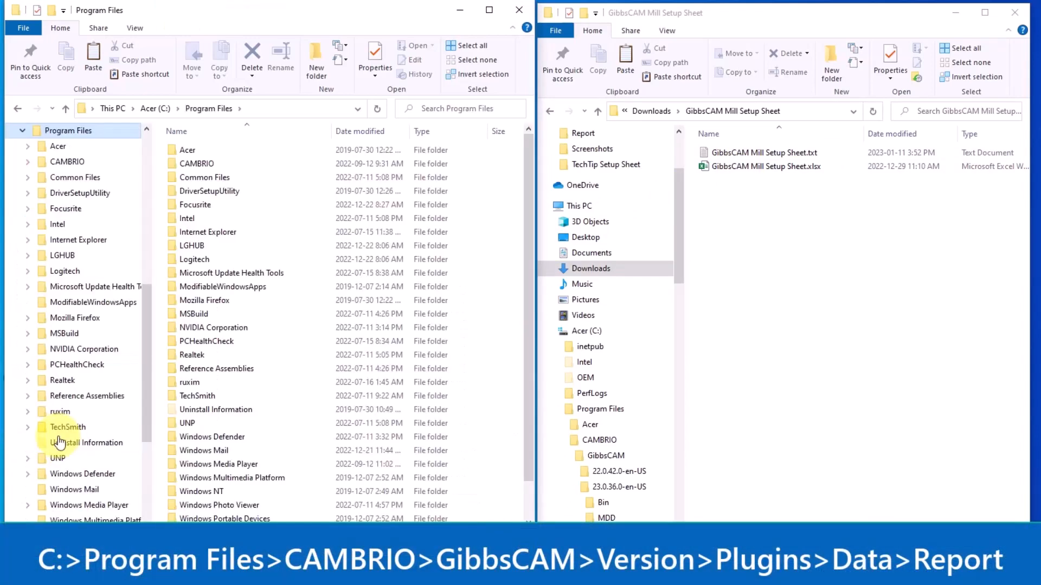
left_click(191, 162)
double_click(191, 161)
double_click(193, 150)
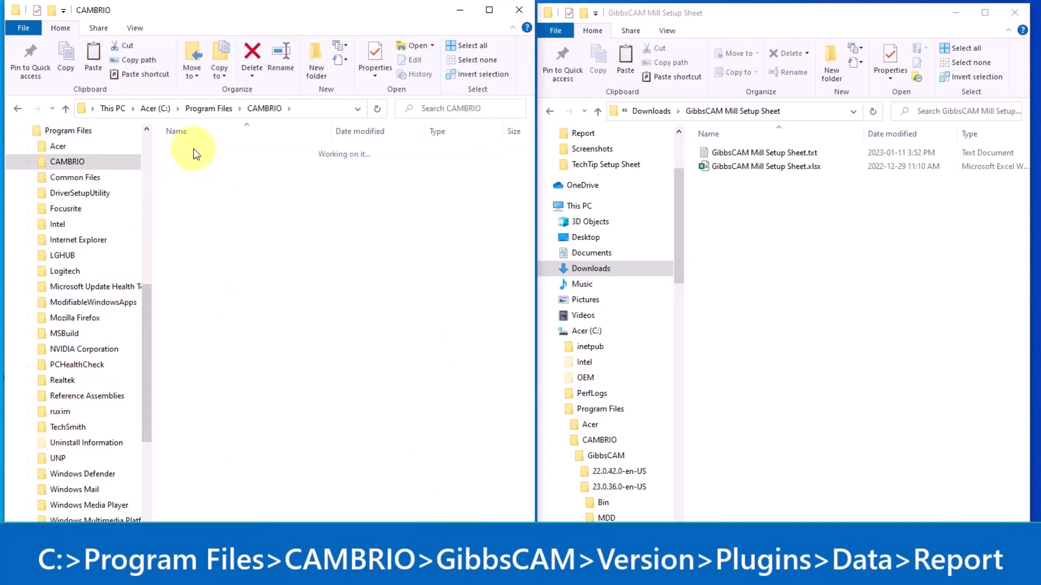
double_click(195, 164)
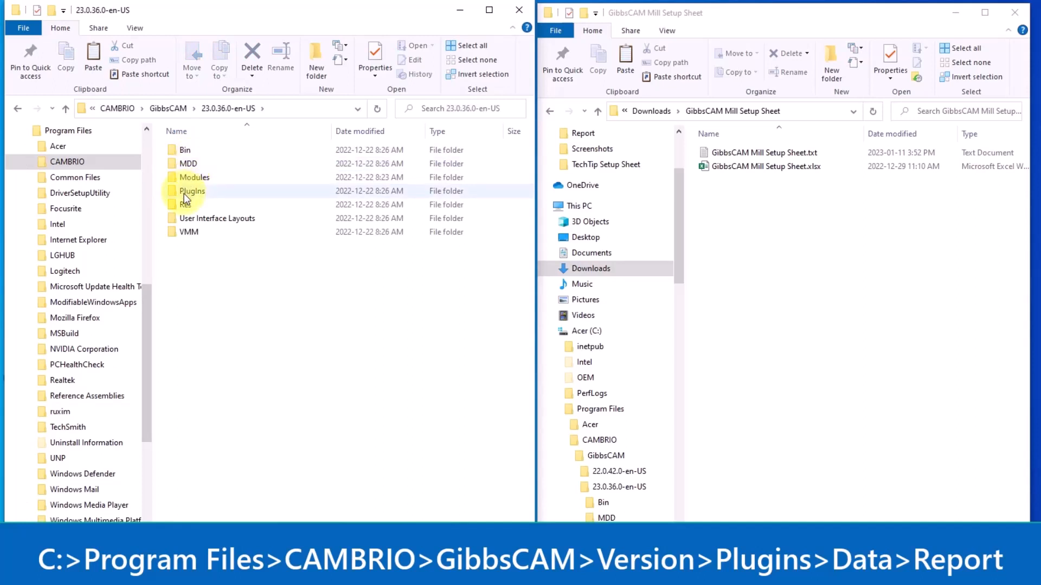
double_click(185, 193)
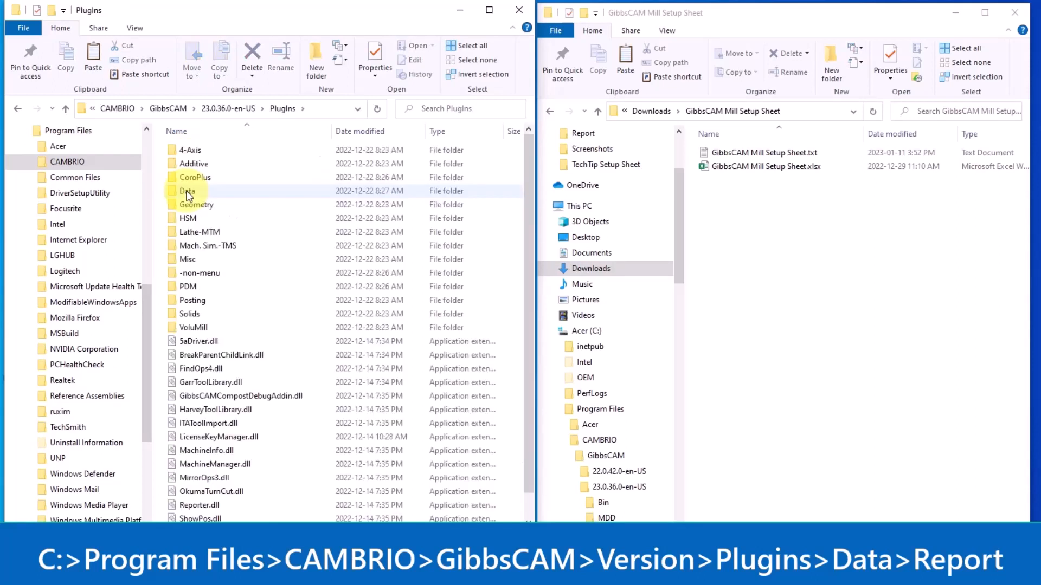
double_click(188, 190)
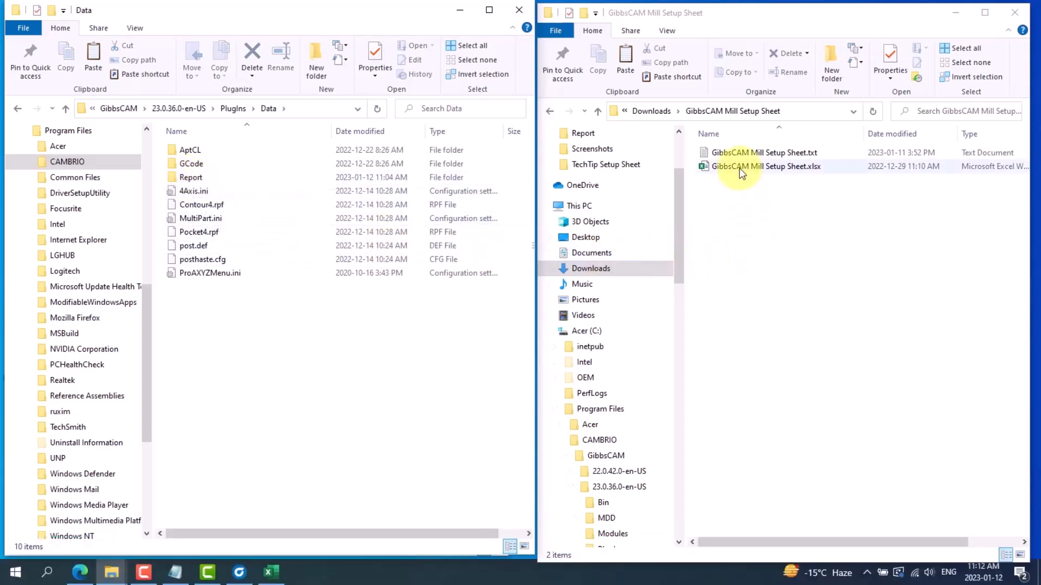
Step: Move GibbsCAM Mill Setup Sheet.txt and GibbsCAM Mill Setup Sheet.xlsx into the Report folder, granting administrator permission for both
left_click(739, 167)
left_click(737, 154, "ctrl")
left_click_drag(738, 154, 187, 177)
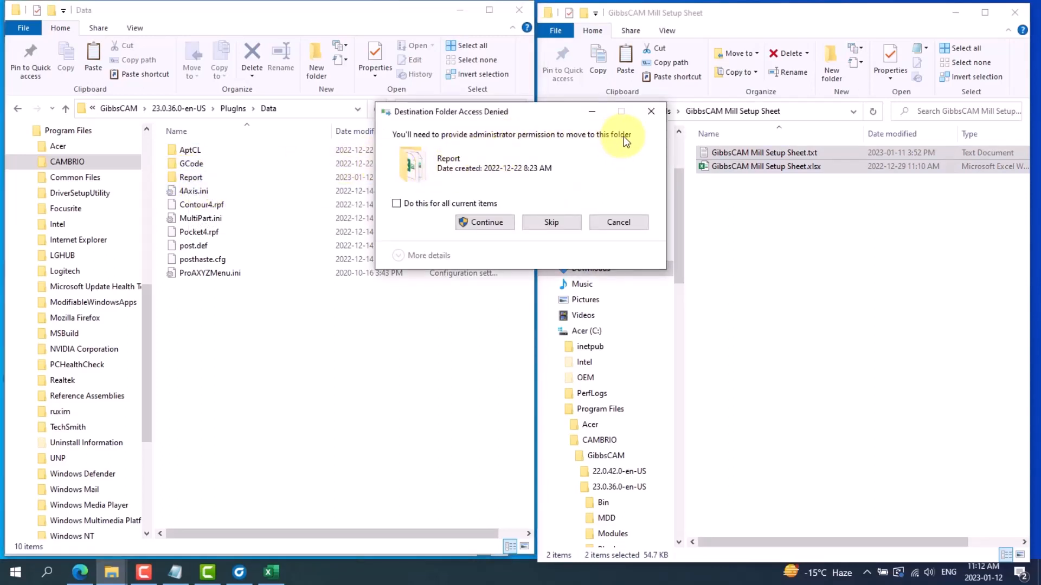
left_click(478, 225)
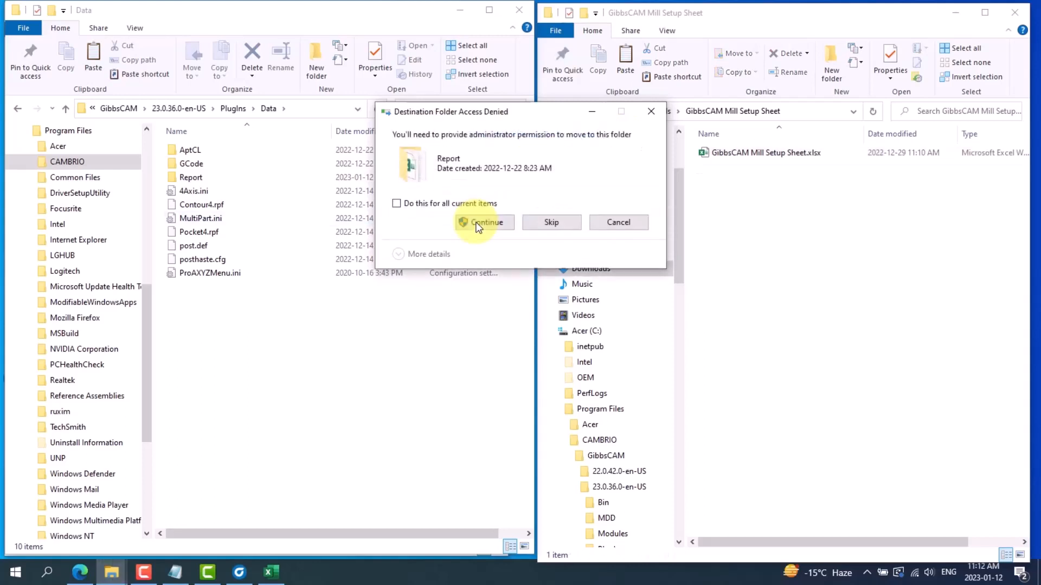
left_click(479, 224)
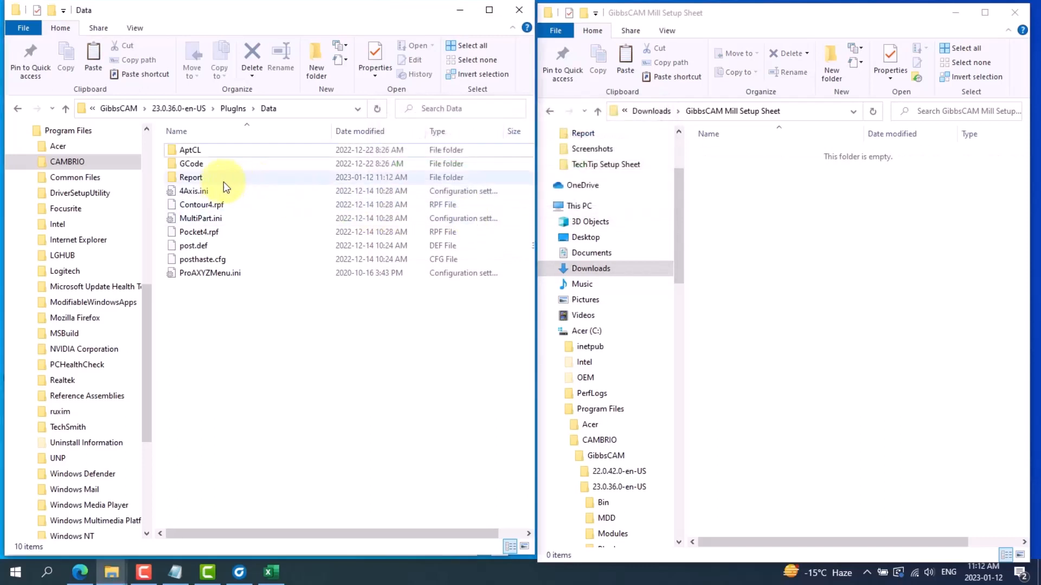
Step: Move GibbsCAM Mill Setup Sheet.xlsx from the Report folder to the desktop and open it in Excel
left_click(200, 178)
double_click(200, 178)
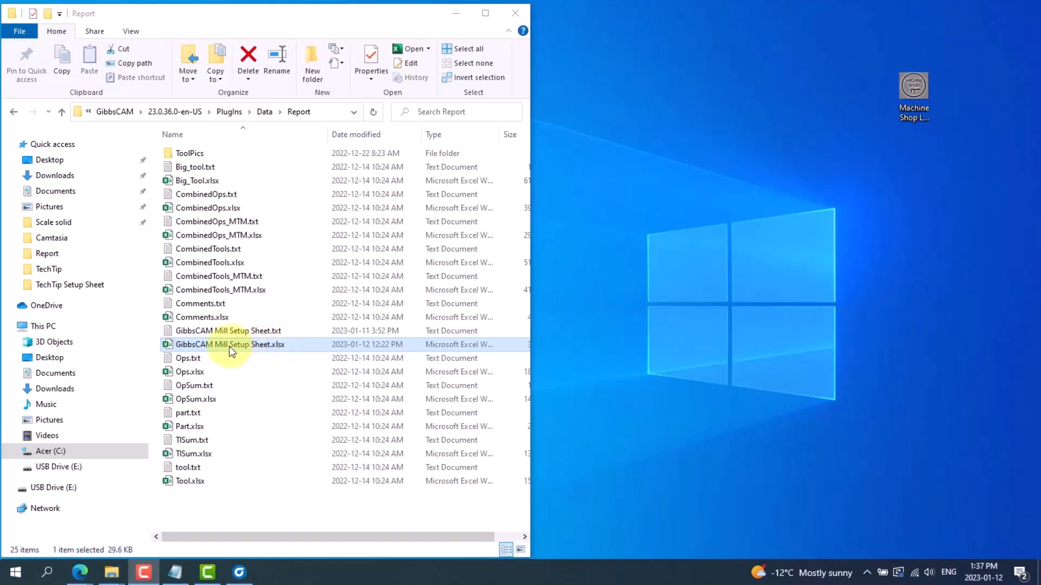
left_click_drag(232, 352, 705, 323)
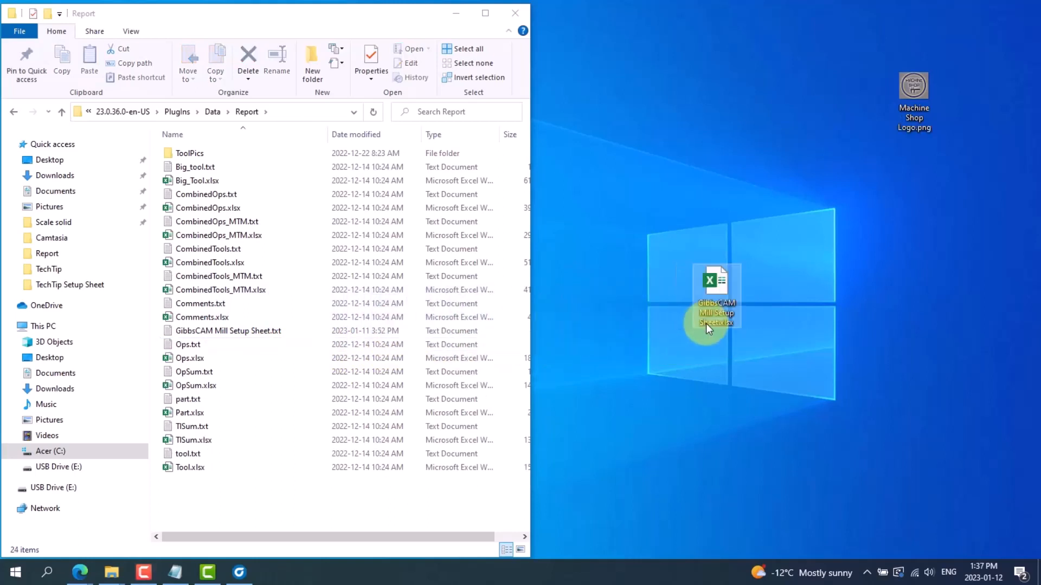
double_click(715, 287)
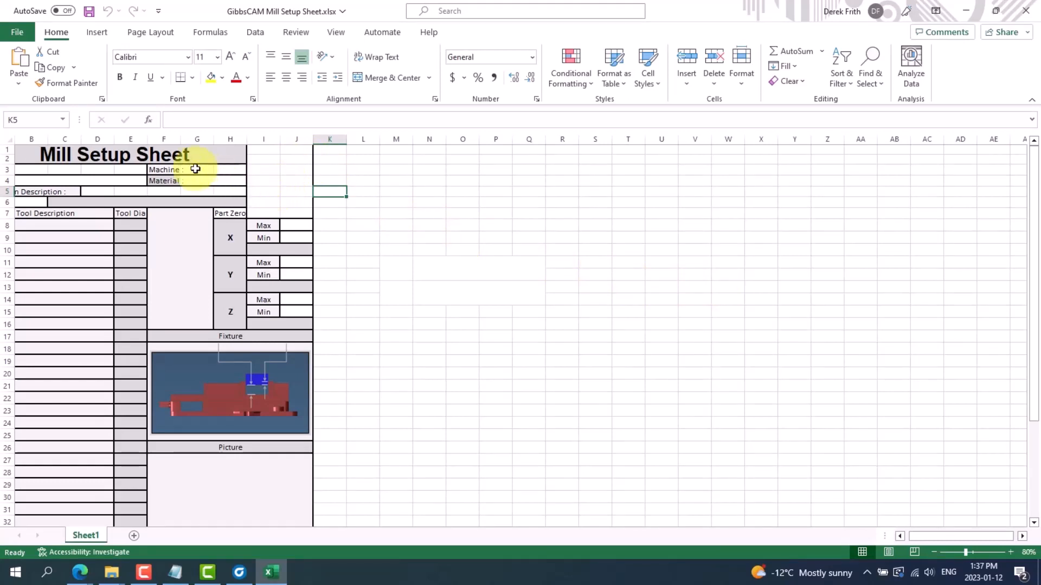
Step: Insert the picture Machine Shop Logo.png from the desktop into the setup sheet
left_click(103, 34)
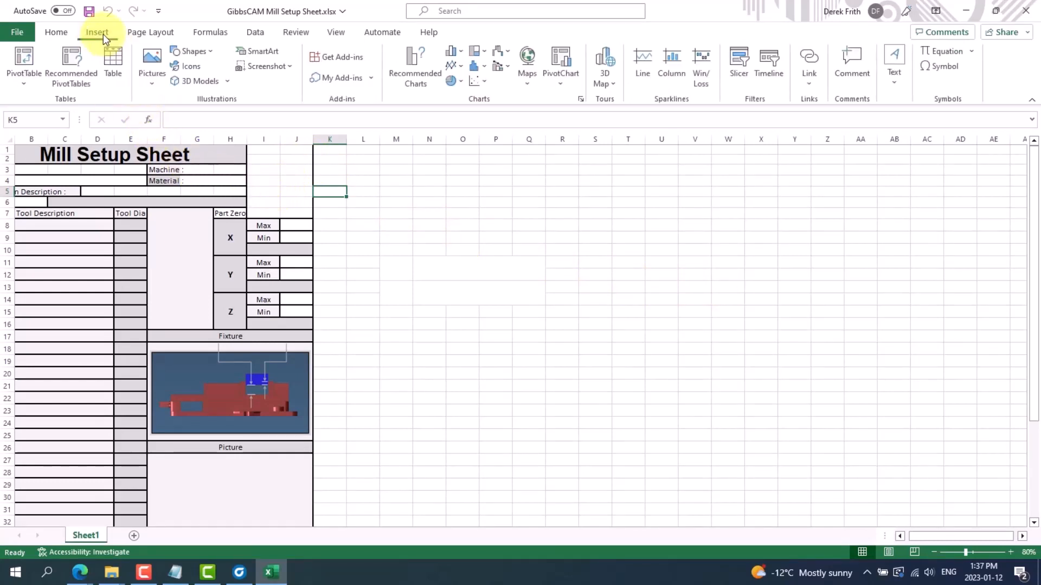
left_click(156, 64)
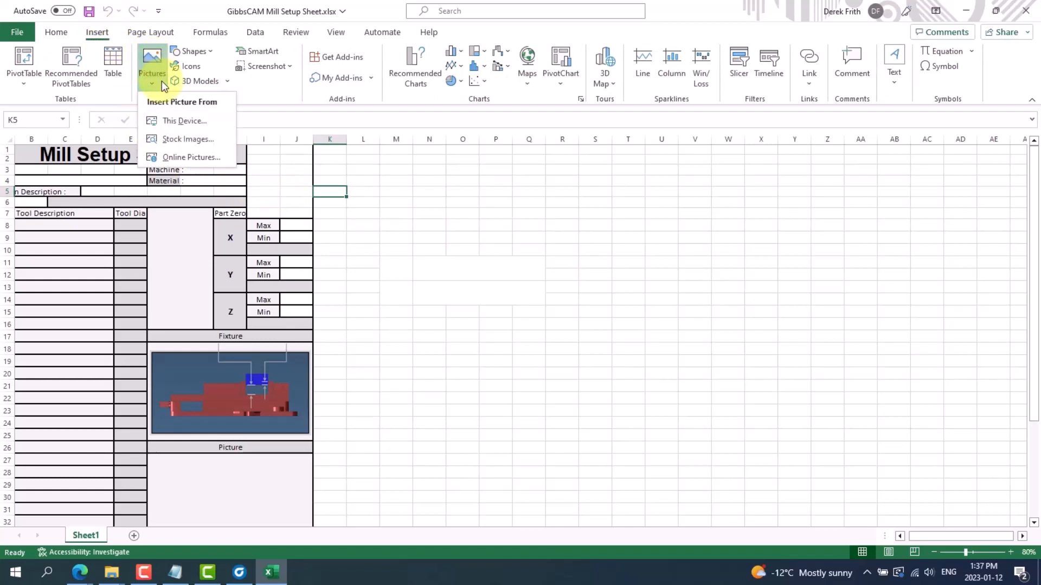
left_click(175, 122)
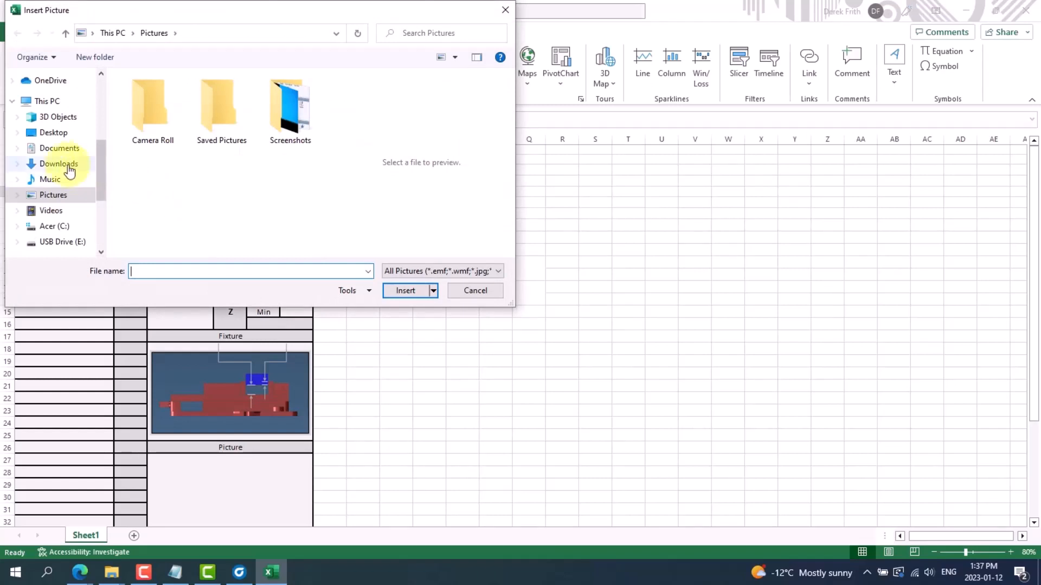
left_click(53, 133)
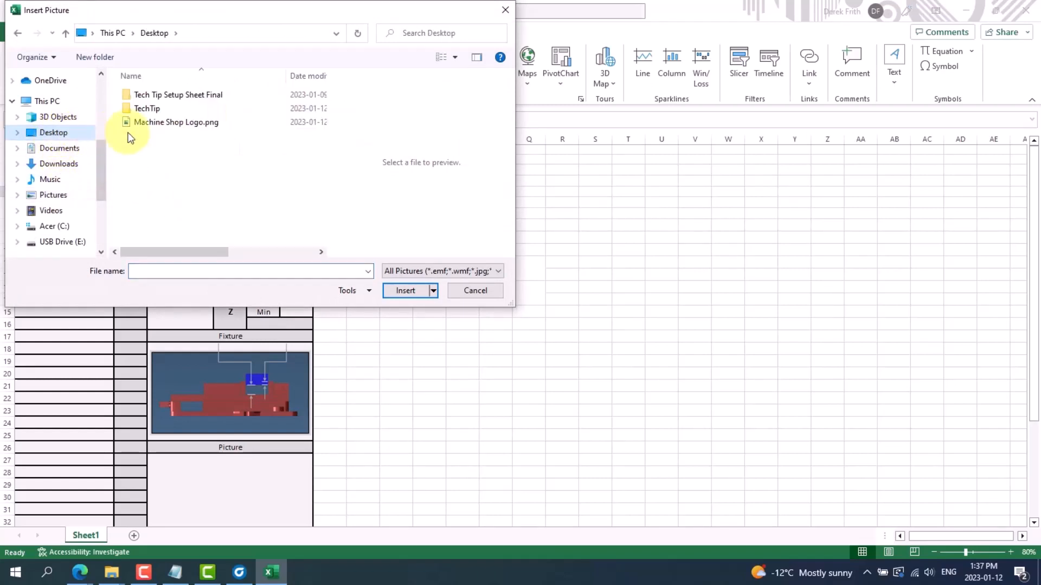
left_click(174, 125)
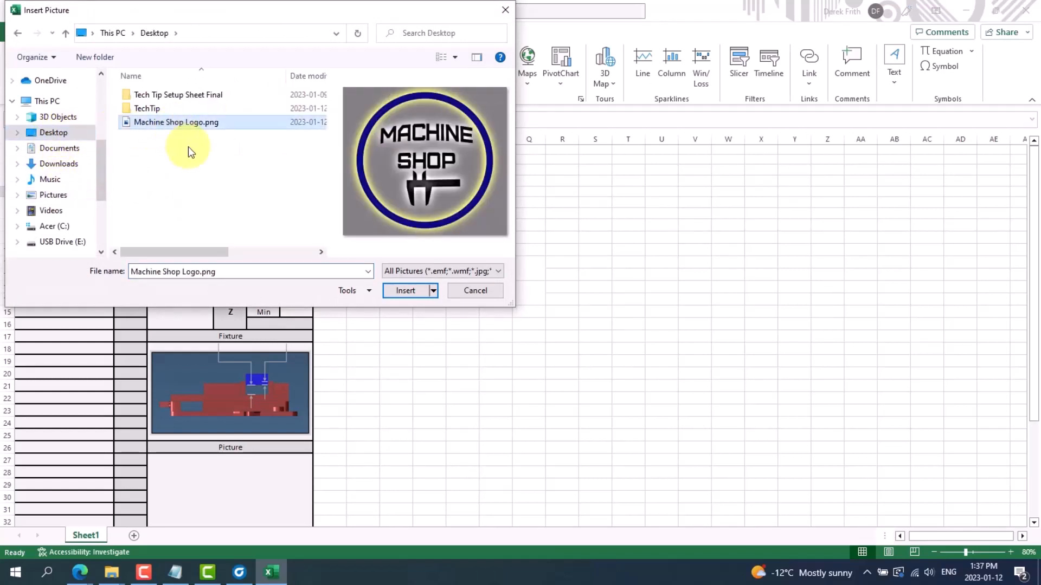
left_click(404, 293)
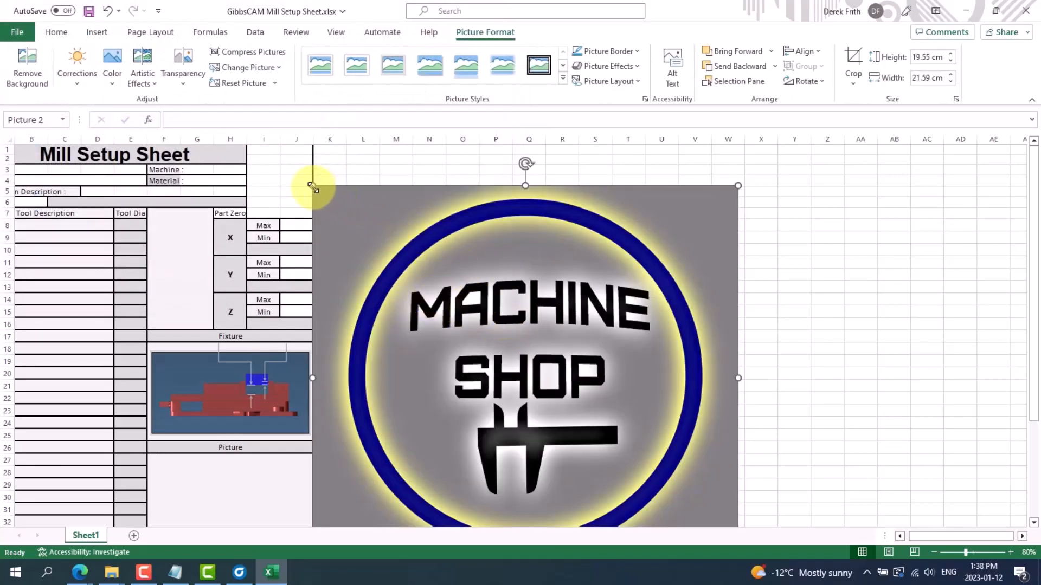
Step: Shrink the logo to about 2.88 cm high by 3.18 cm wide and place it in the empty box beside the sheet title
left_click_drag(313, 188, 549, 444)
left_click_drag(672, 515, 367, 317)
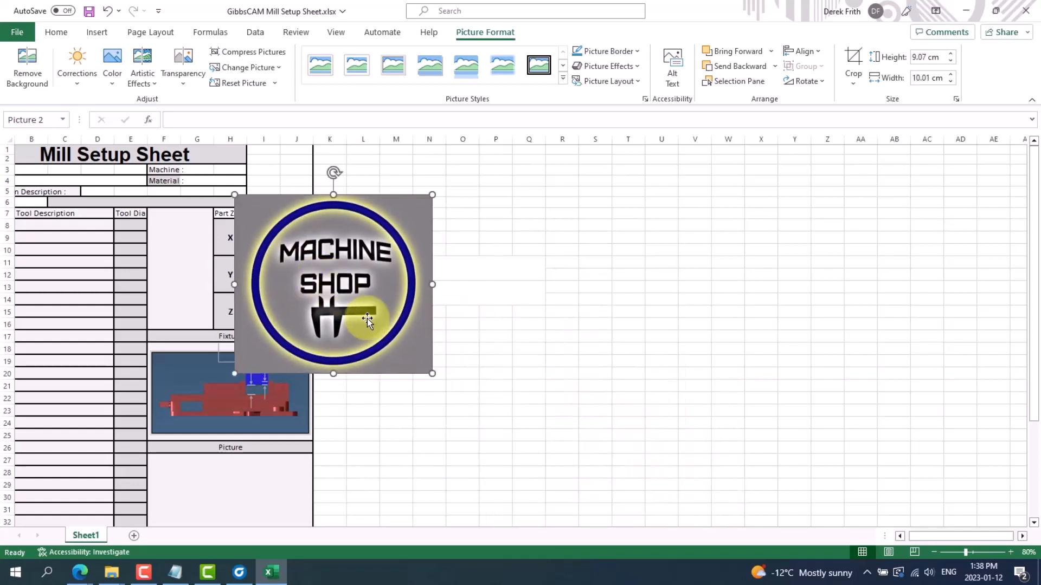
left_click_drag(433, 375, 279, 182)
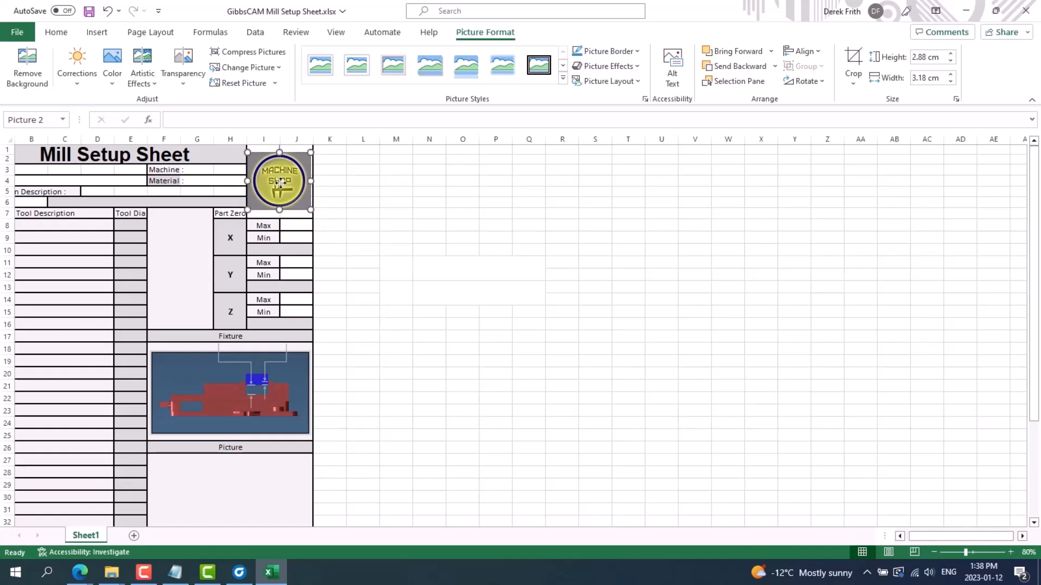
left_click(345, 233)
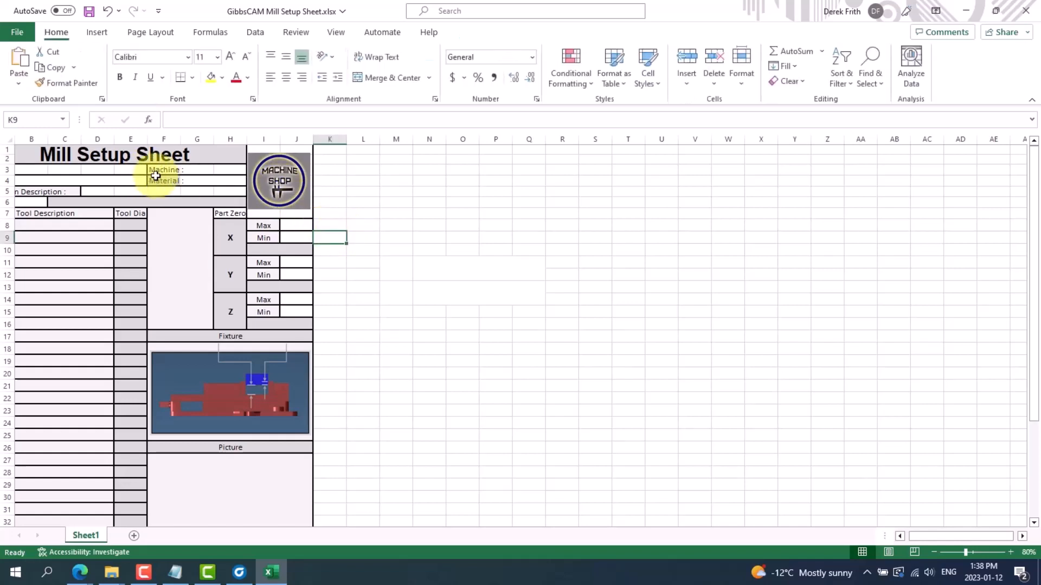
Step: Save the setup sheet workbook and close it
left_click(16, 32)
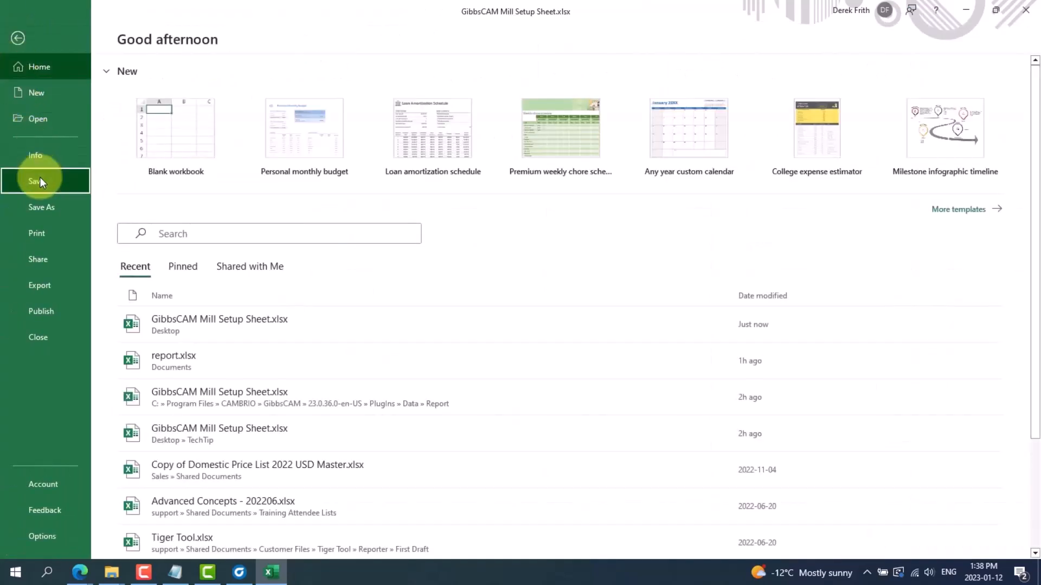
left_click(37, 180)
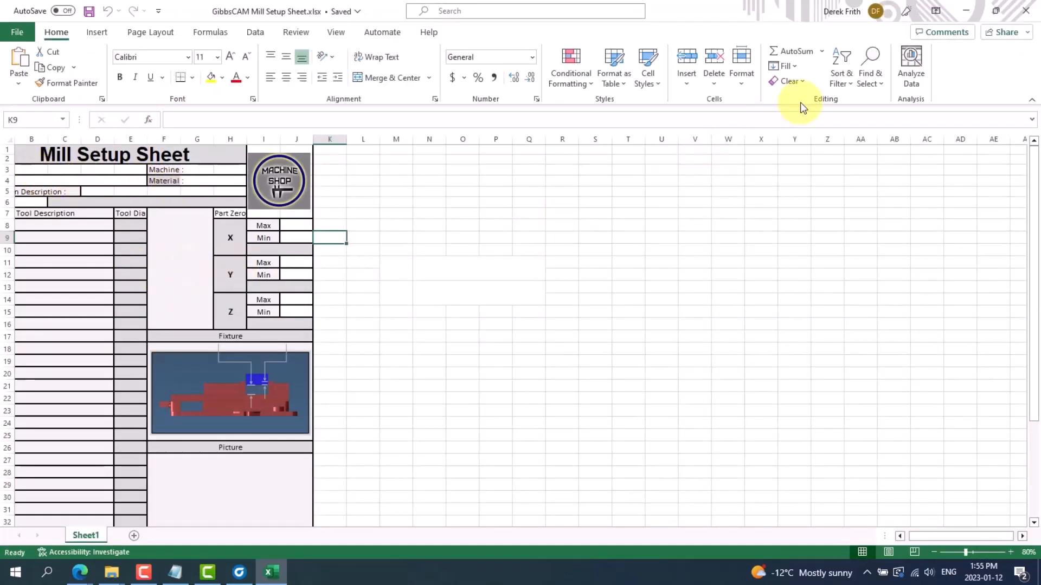
left_click(1018, 16)
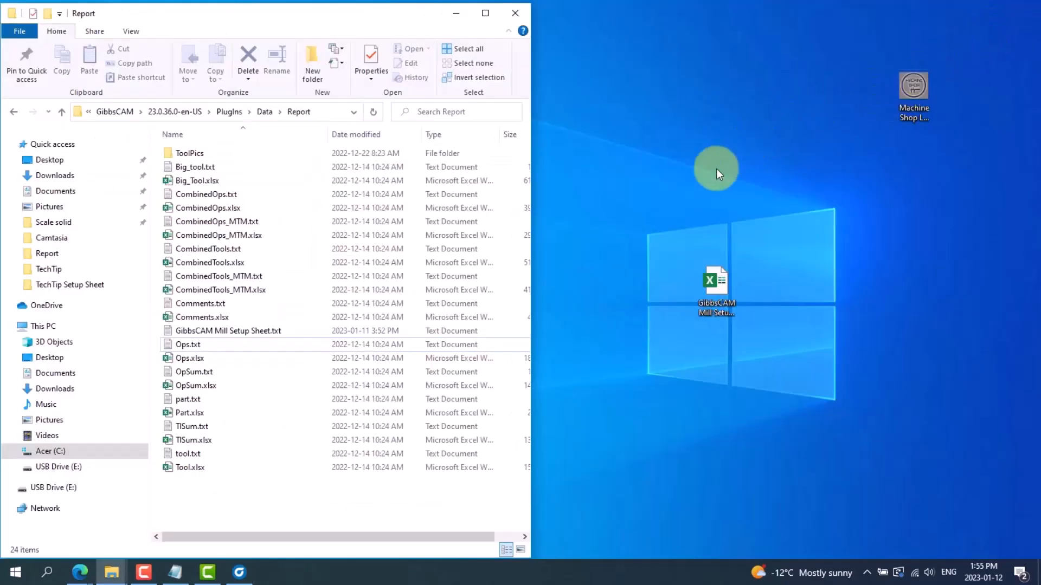
Step: Move GibbsCAM Mill Setup Sheet.xlsx from the desktop back into the Report folder, granting administrator permission
left_click_drag(721, 292, 708, 293)
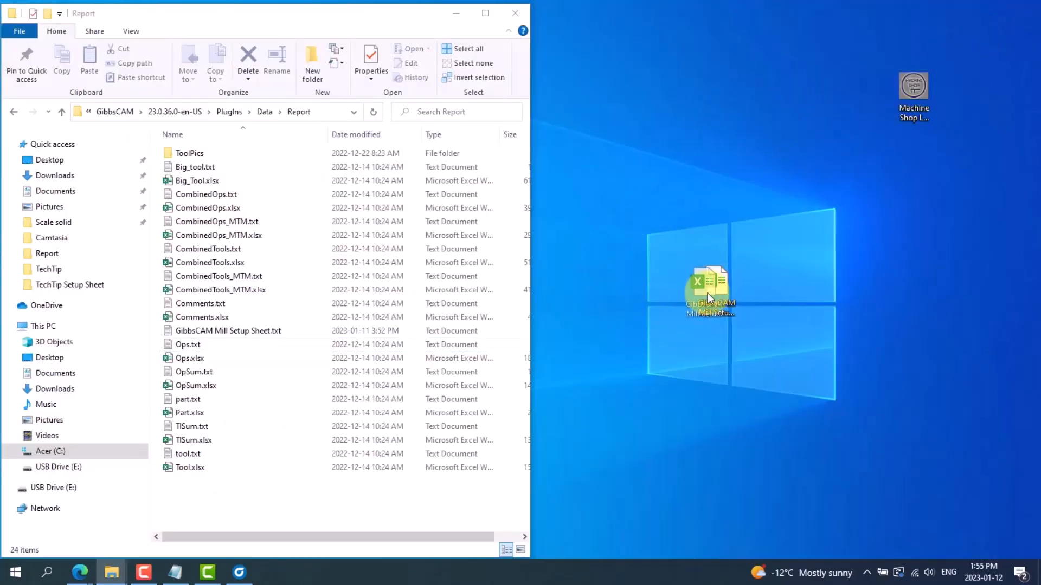
left_click_drag(578, 246, 230, 339)
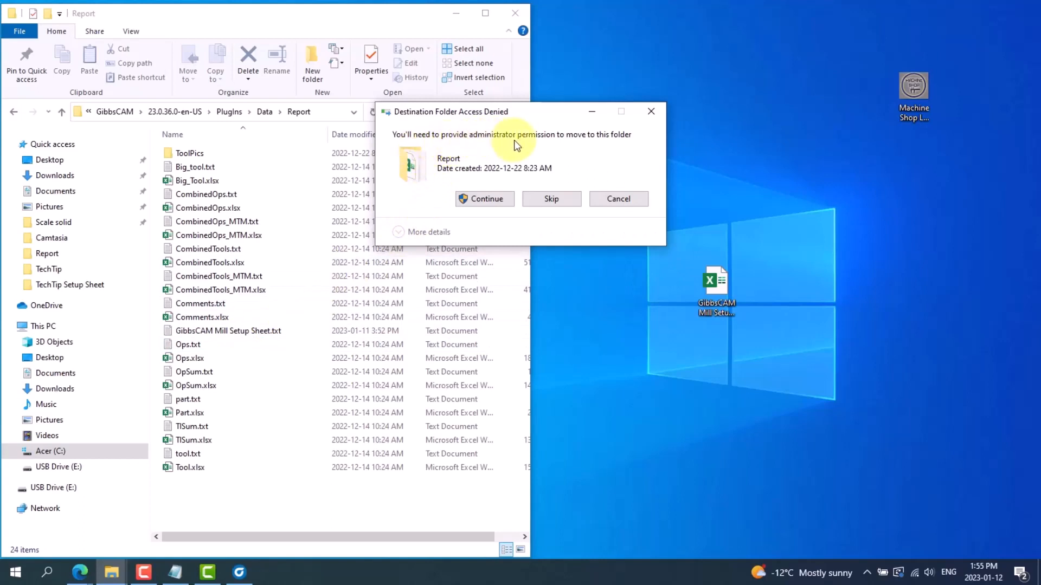
left_click(491, 197)
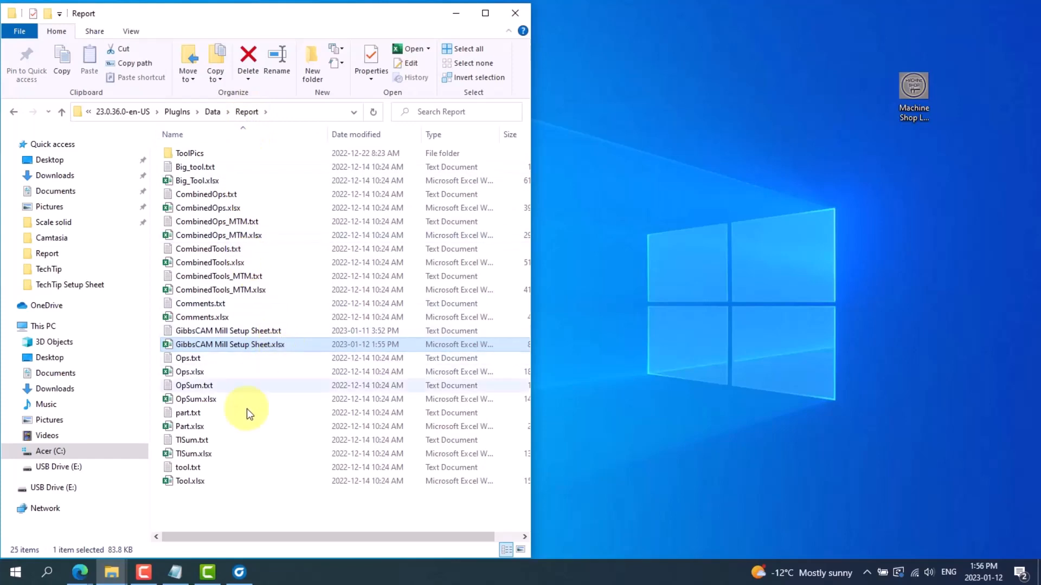
Step: Switch to GibbsCAM and use the Reporter plug-in to generate a custom report from the GibbsCAM Mill Setup Sheet template as report.xlsx
left_click(240, 570)
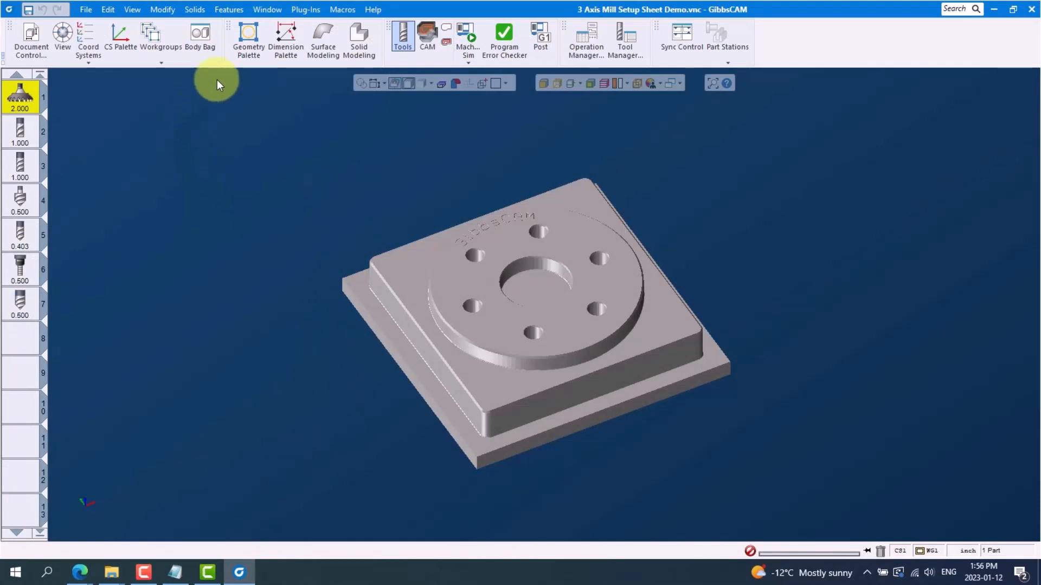
left_click(306, 10)
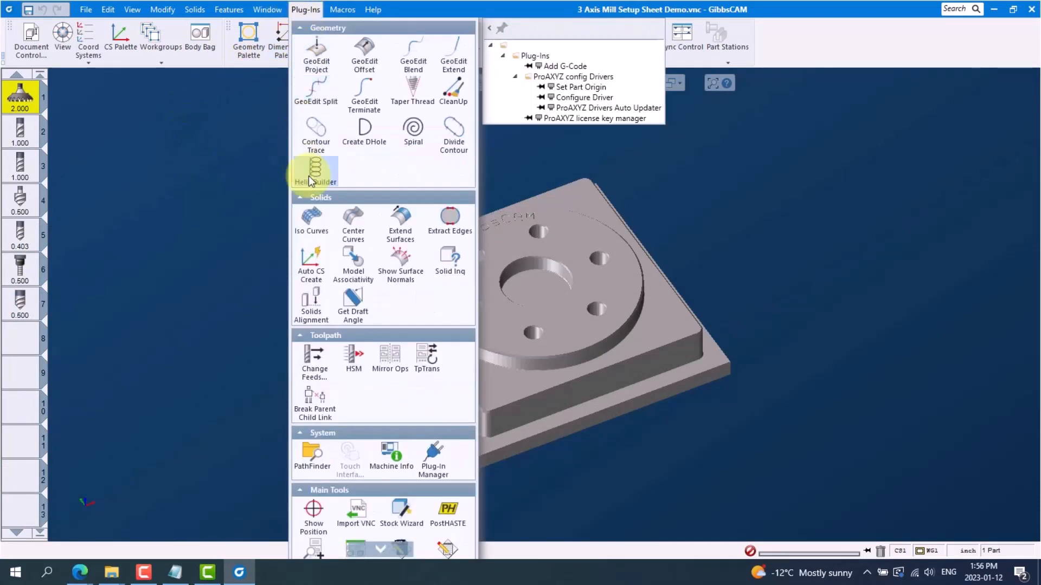
mouse_move(379, 549)
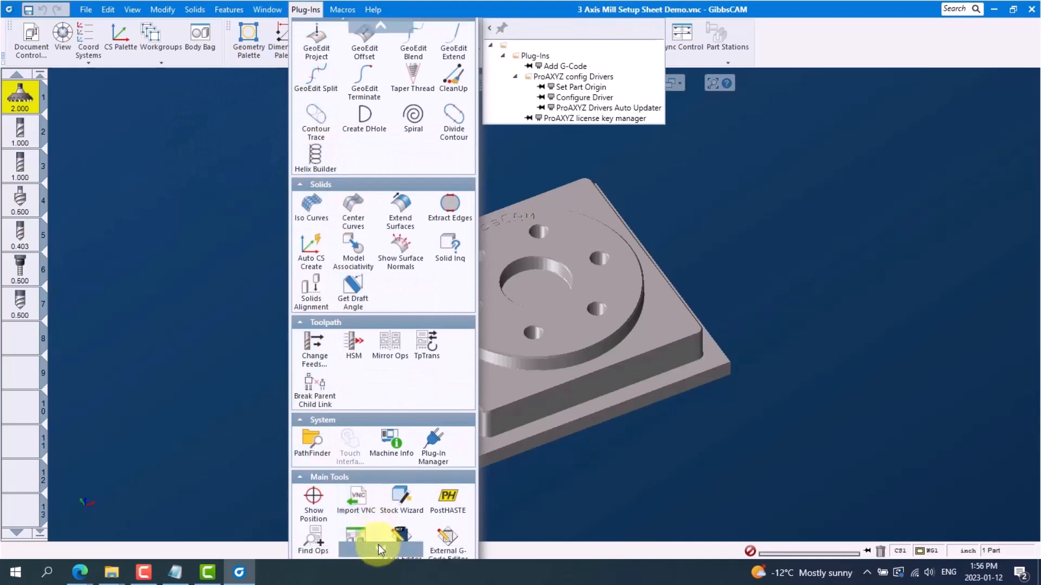
left_click(357, 467)
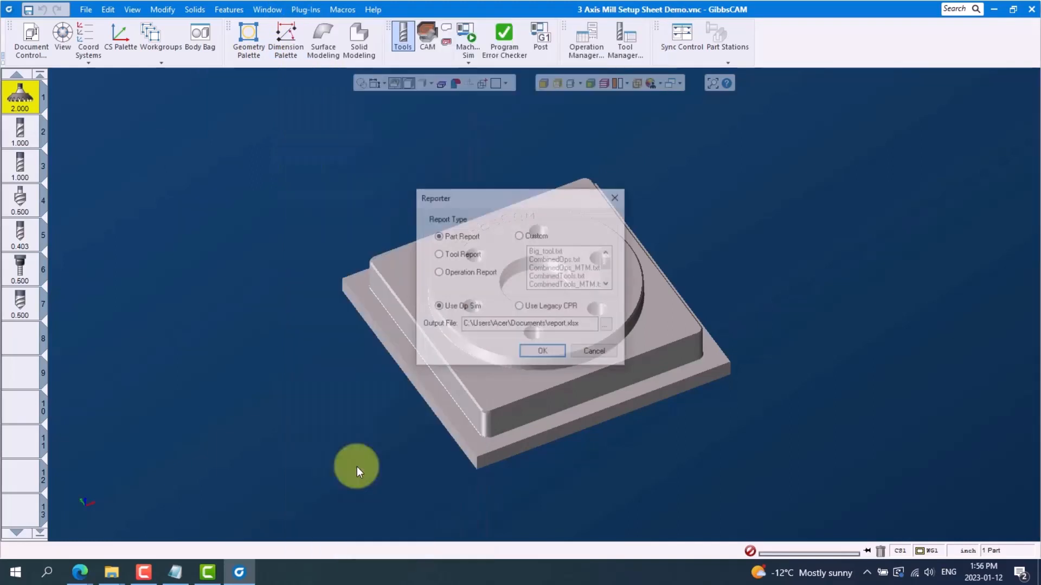
left_click(519, 236)
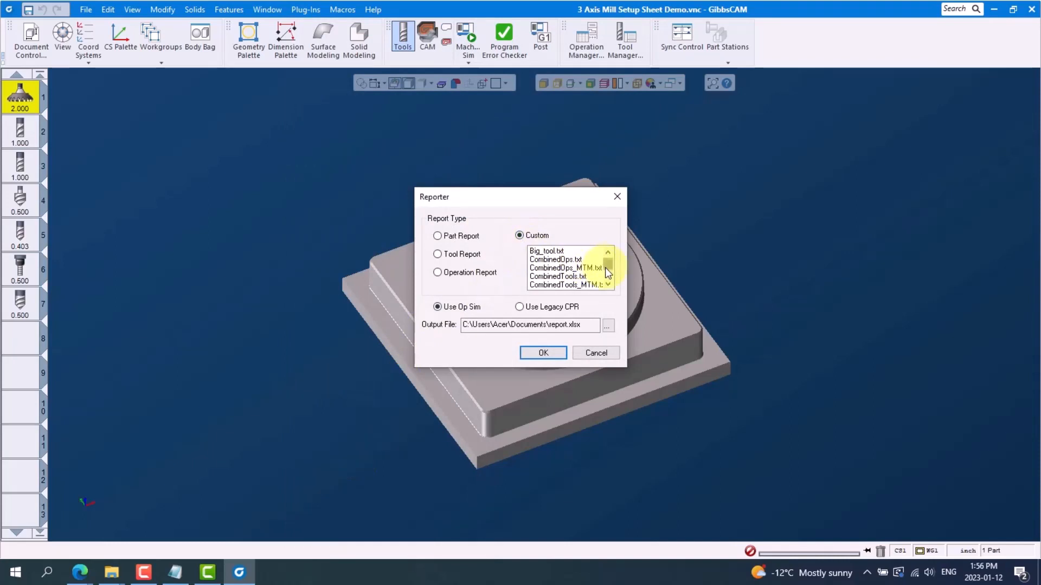
left_click_drag(608, 272, 608, 278)
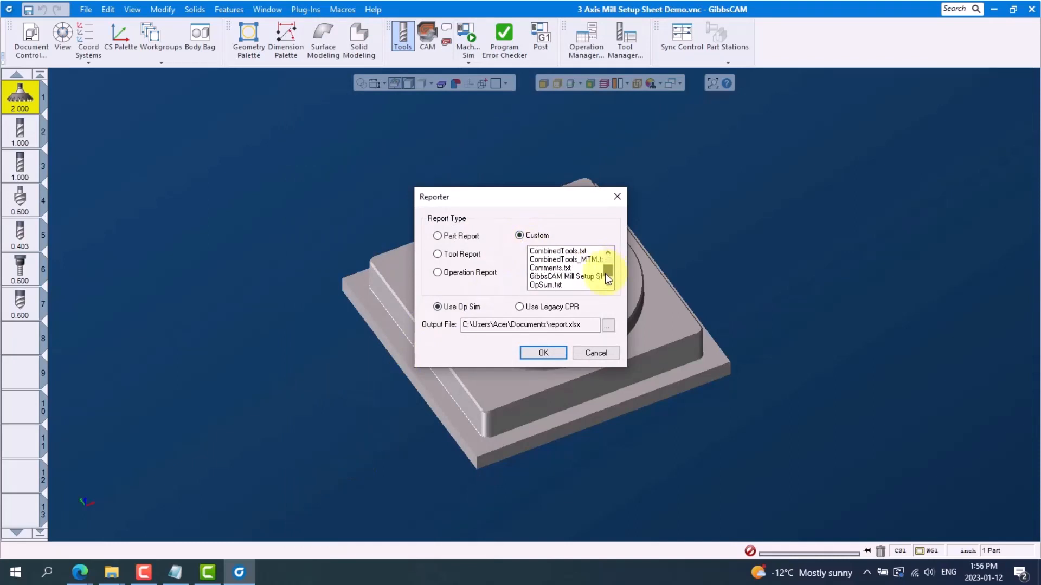
left_click(564, 277)
left_click(542, 351)
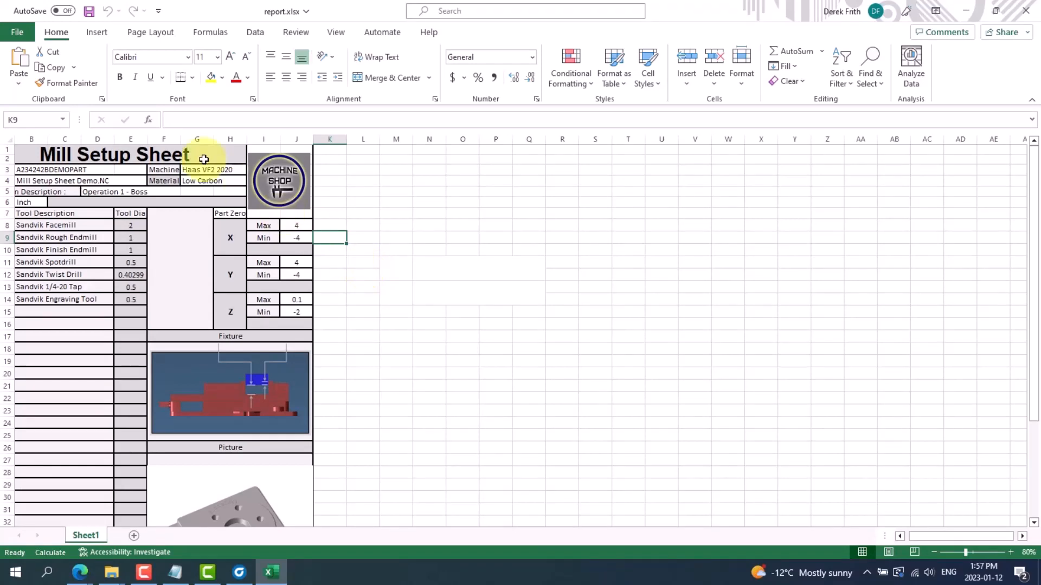
Step: Check the generated setup sheet in Excel's print preview, including the logo and page layout, and minimize the workbook to return to GibbsCAM
left_click(25, 32)
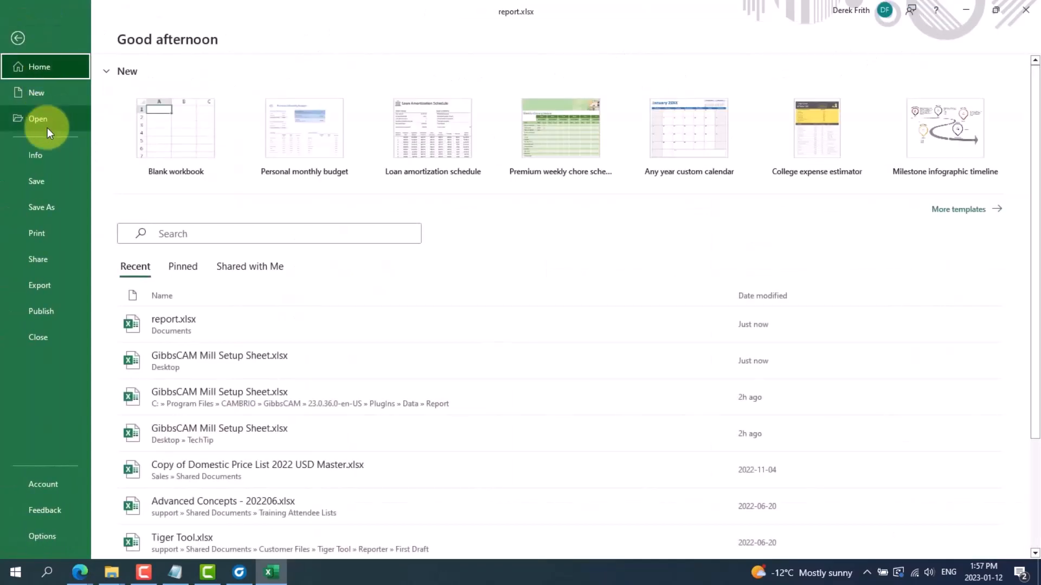
left_click(45, 234)
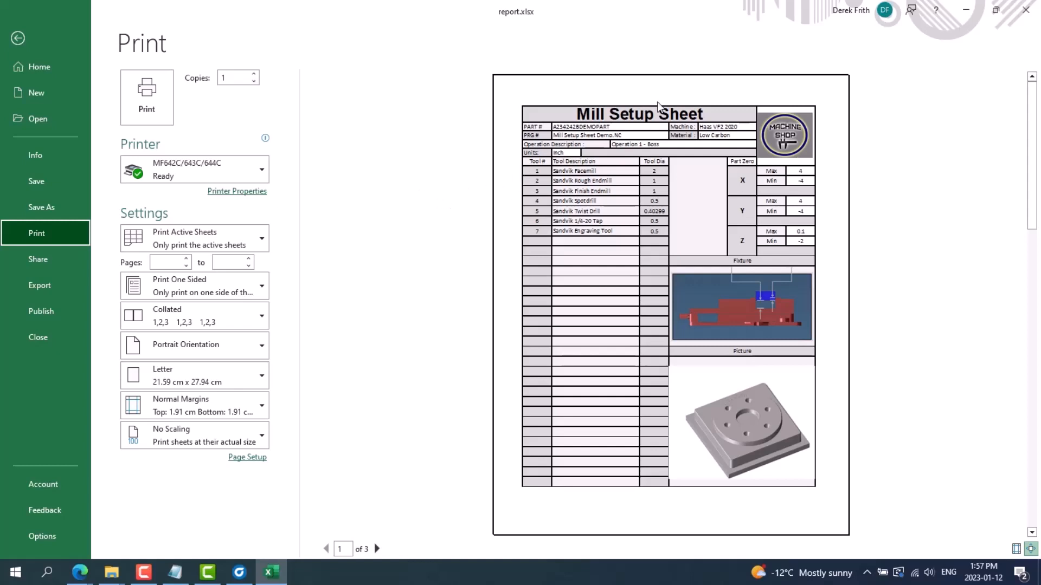
left_click(966, 10)
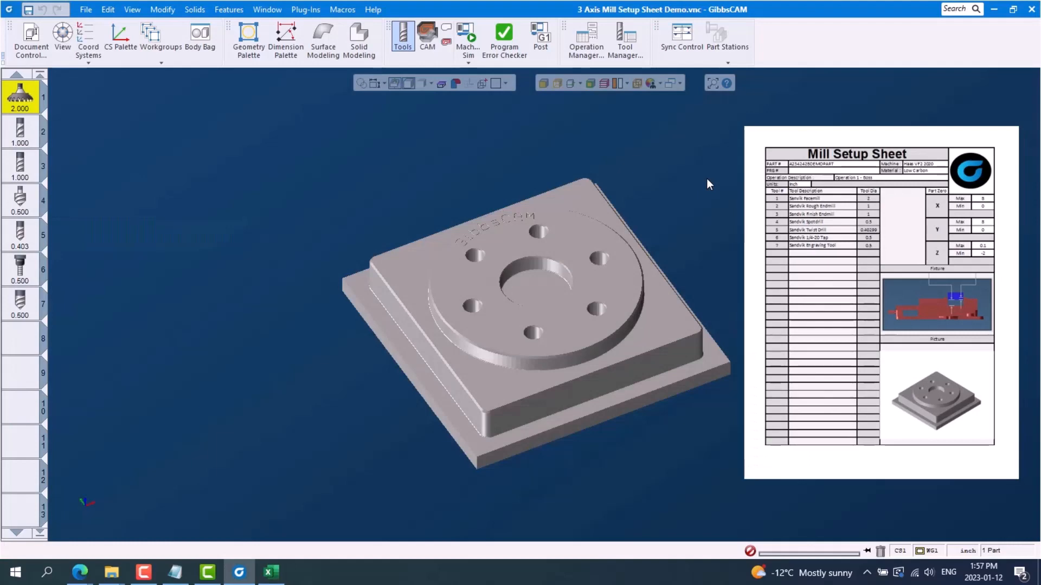